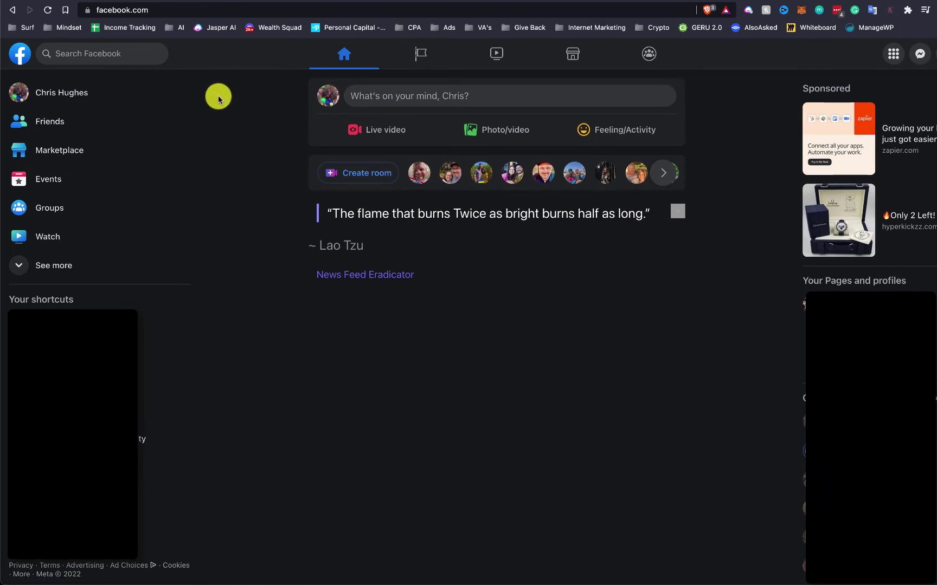
Load facebook.com/events to open the Discover Events listings
click(168, 8)
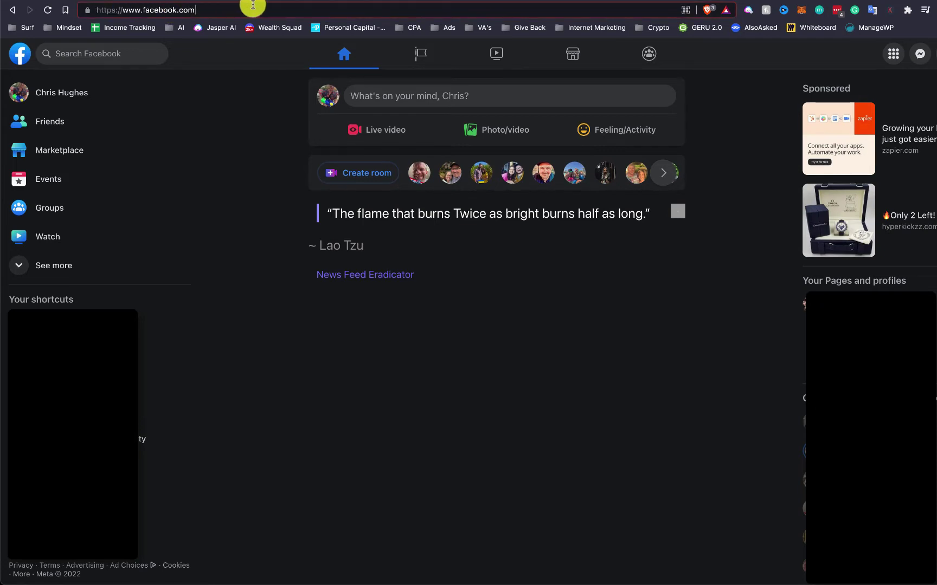
text(/events)
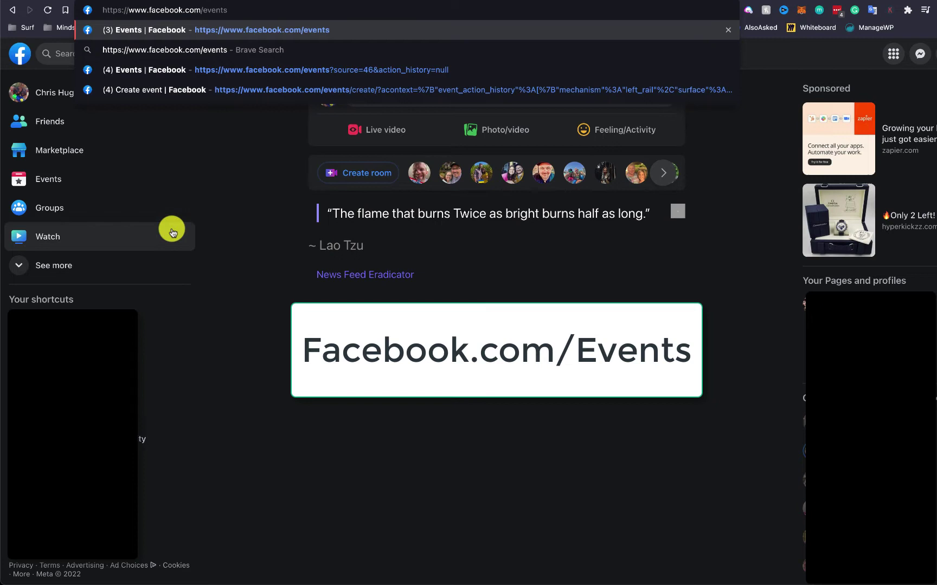
click(26, 269)
scroll(48, 267, down, 1)
scroll(48, 266, down, 2)
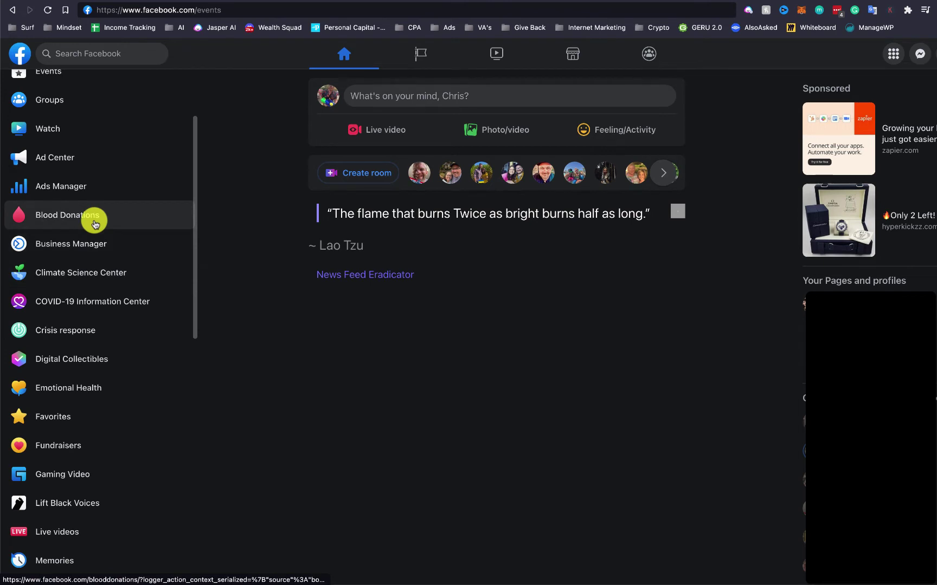
scroll(92, 222, down, 3)
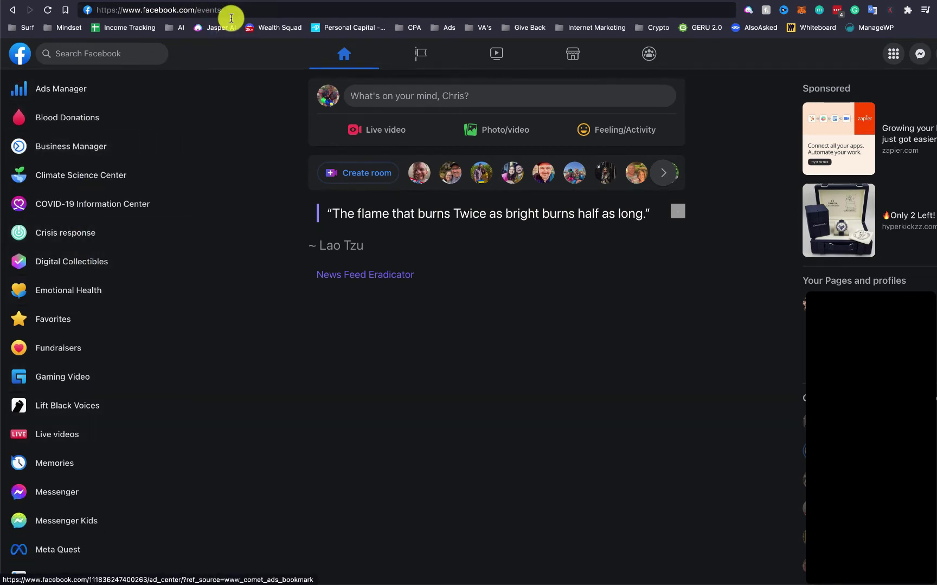
click(262, 8)
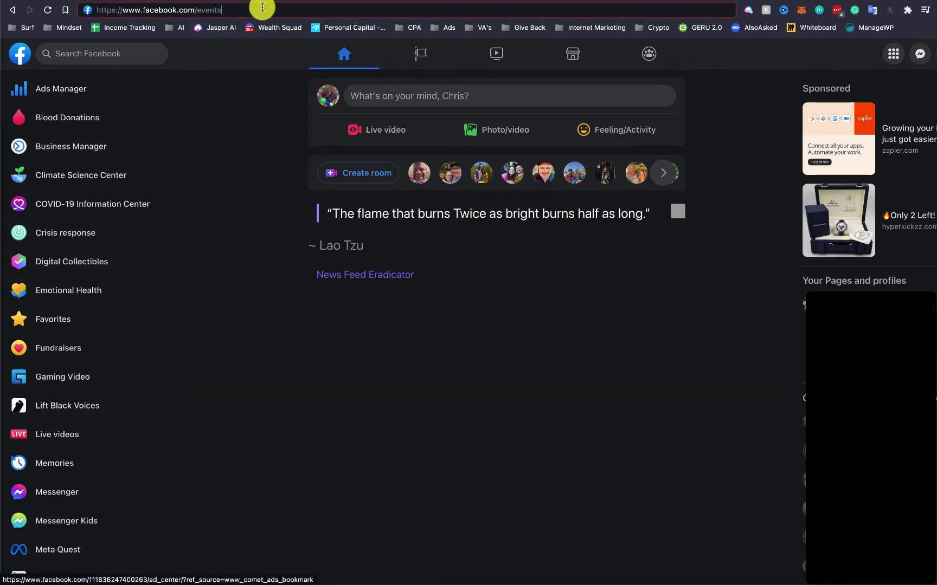
key(Return)
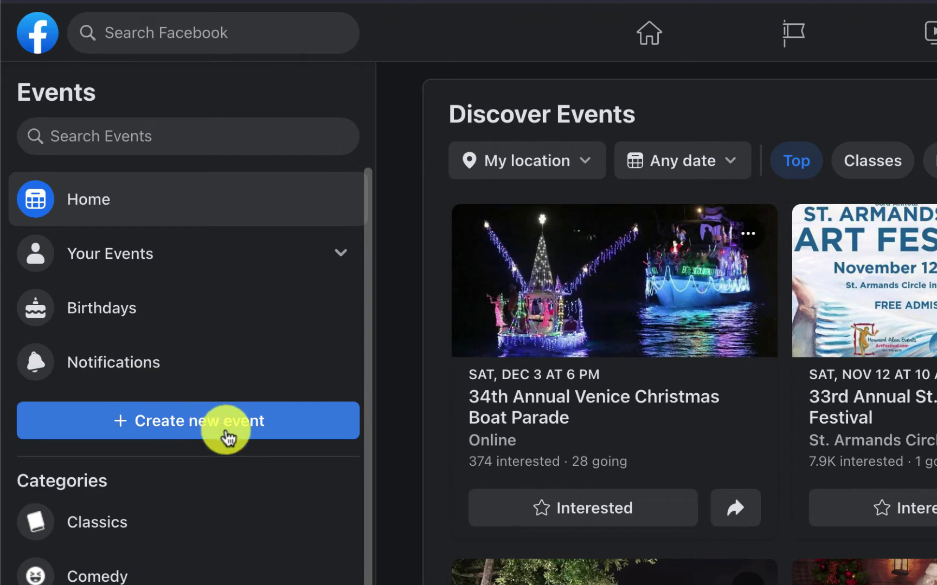
Start a new event with 'Create new event'
click(207, 431)
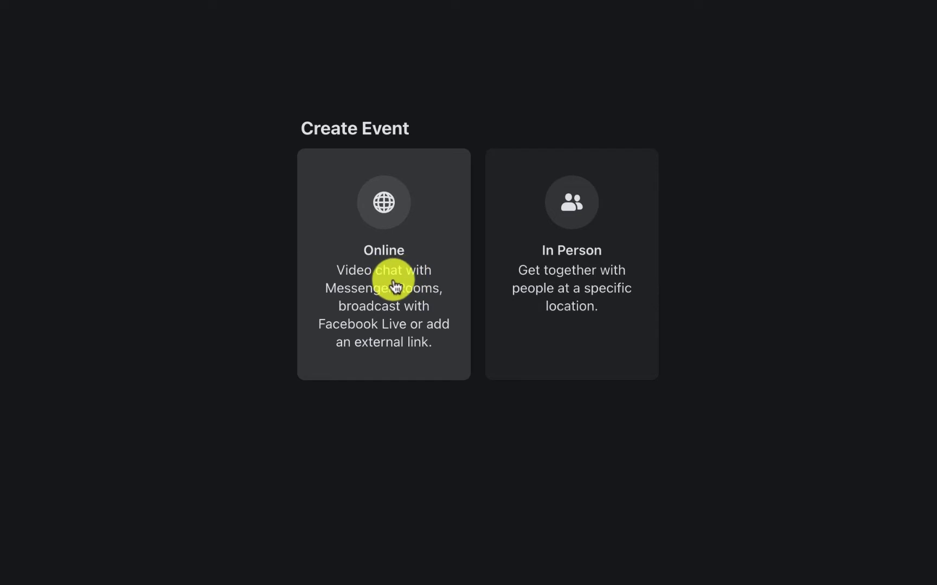
Make the event online, name it 'Event Test for YouTube', set start date Nov 5, and add an end time
click(386, 276)
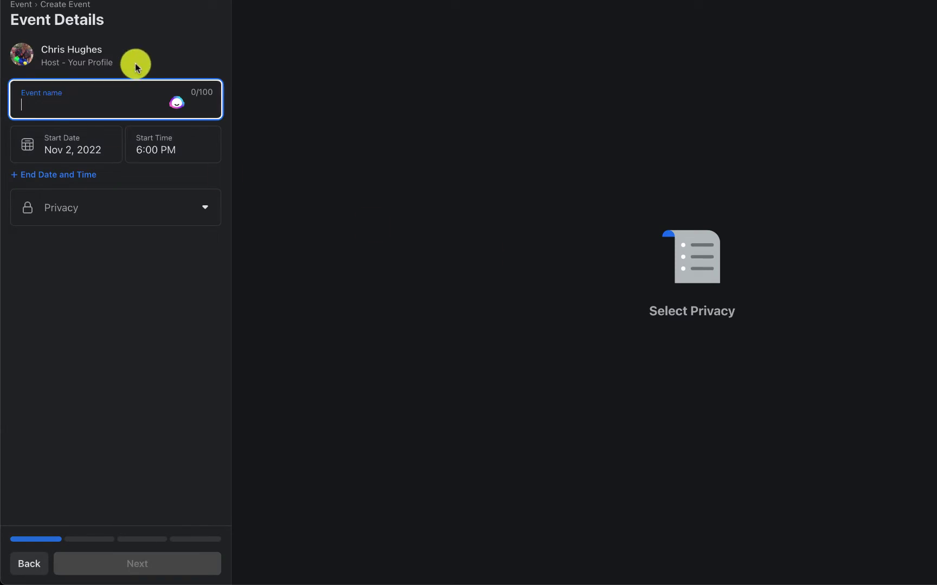
text(Event Test for YouTube)
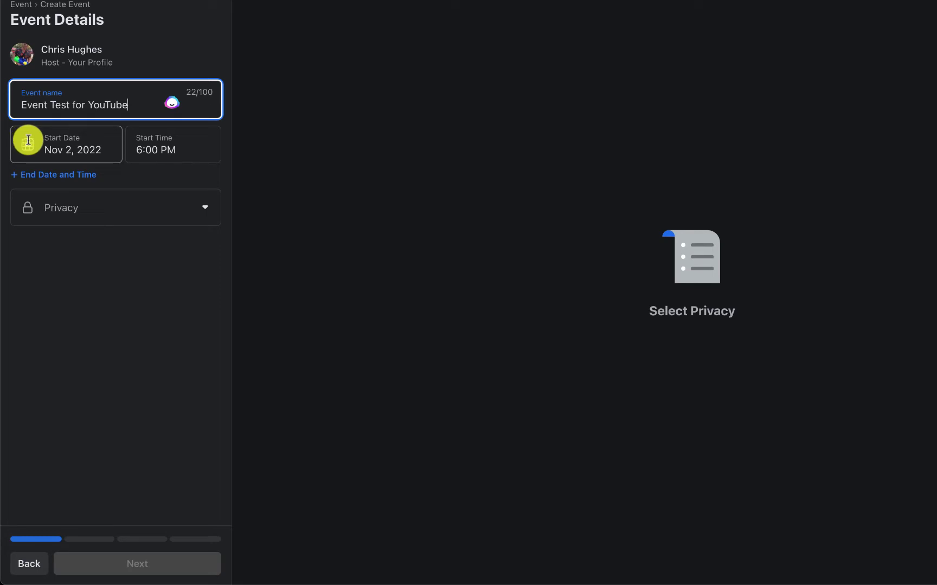
click(66, 151)
click(175, 232)
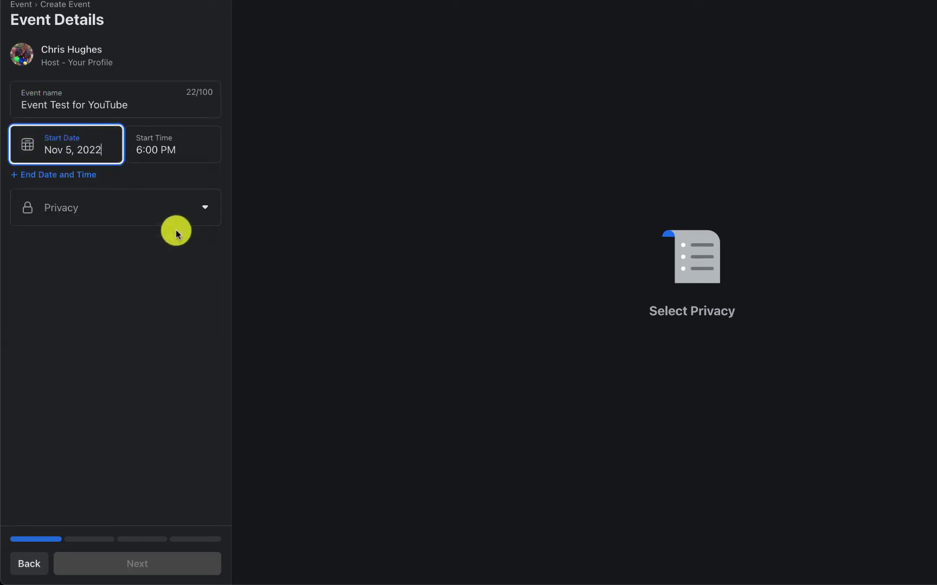
click(157, 171)
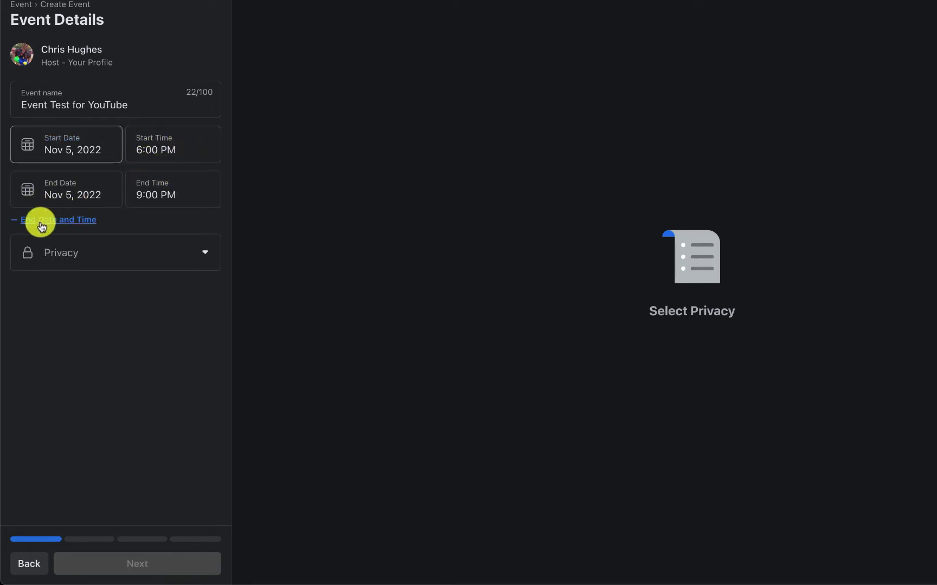
Set the start time to 8:15 PM
click(171, 140)
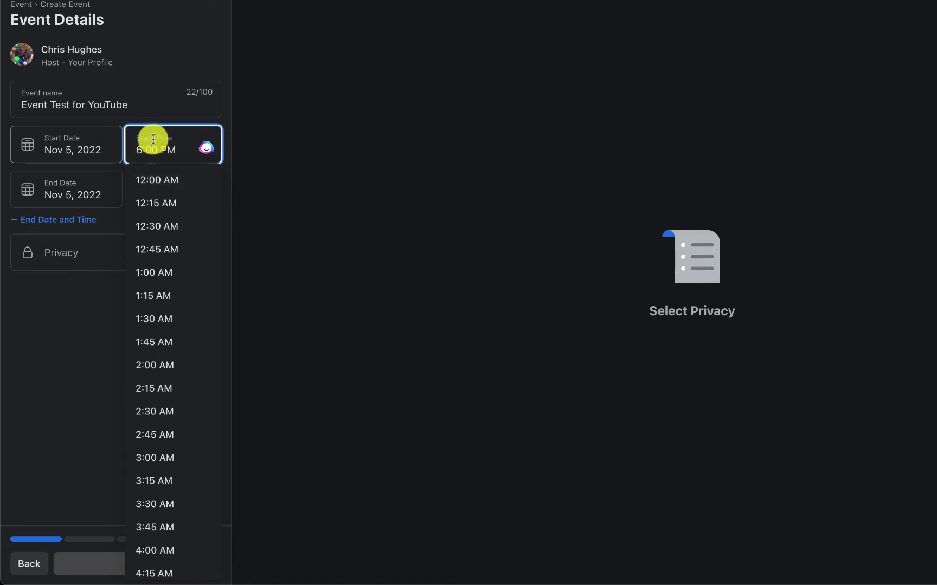
click(61, 325)
click(140, 151)
scroll(146, 299, down, 10)
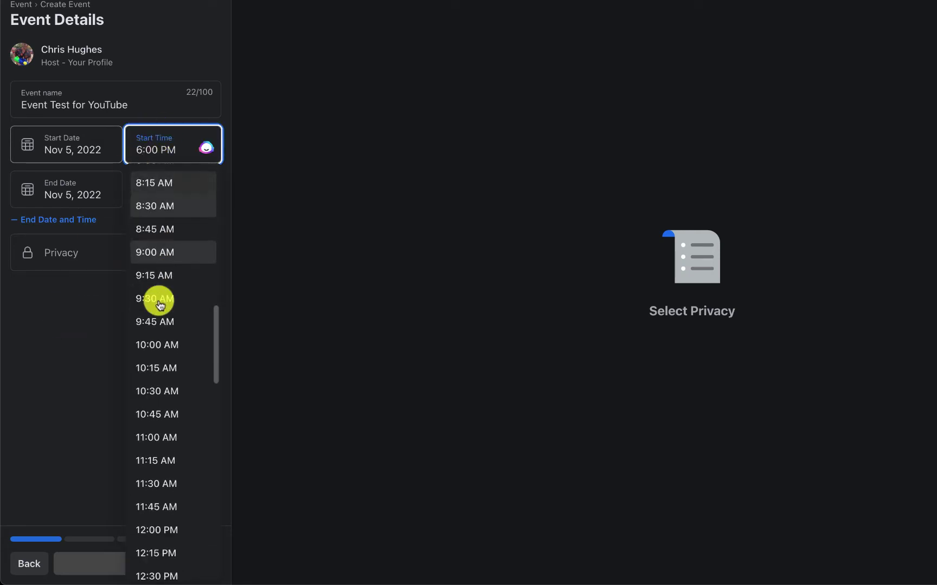
scroll(160, 282, down, 6)
scroll(163, 292, down, 10)
scroll(160, 272, down, 2)
click(159, 263)
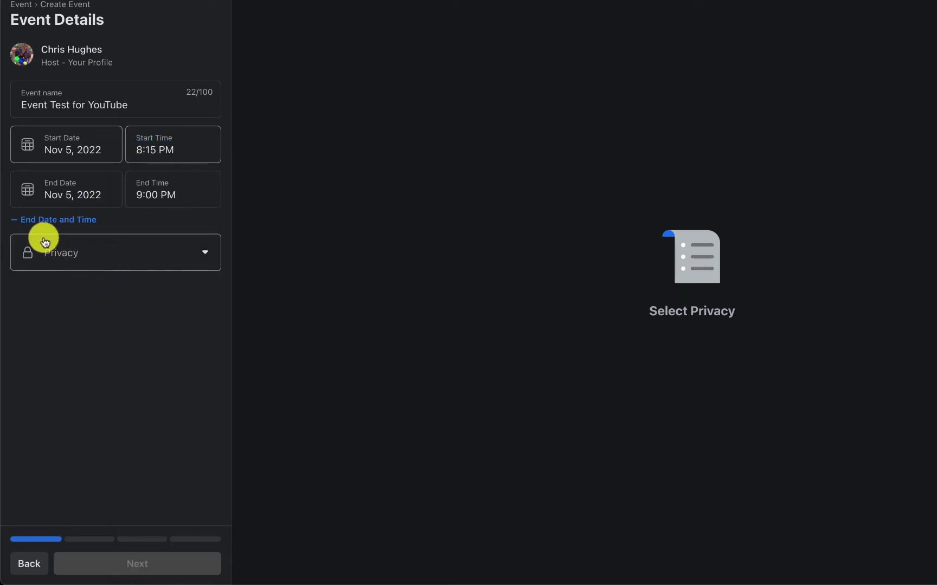
Set event privacy to Private, keeping 'Guests Can Invite Friends' on
click(206, 257)
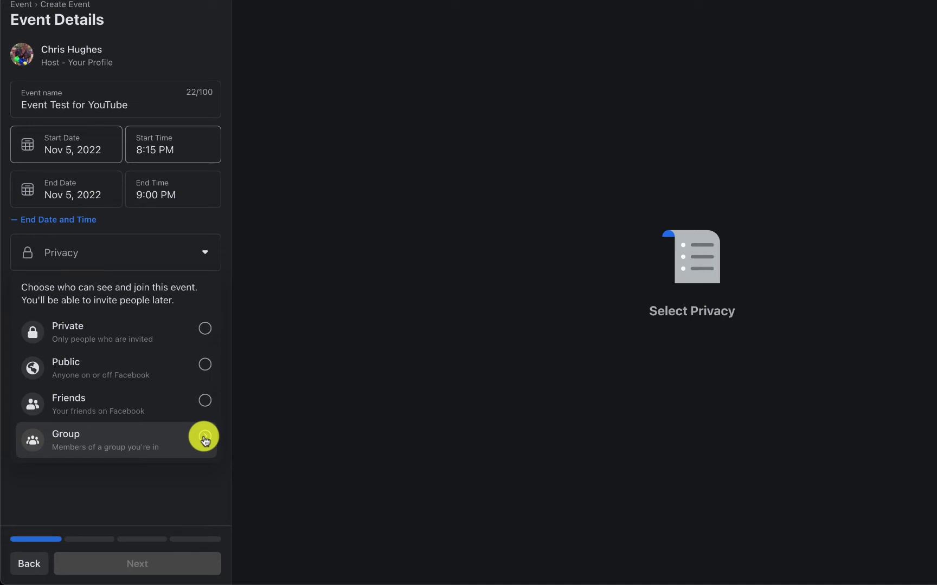
click(163, 334)
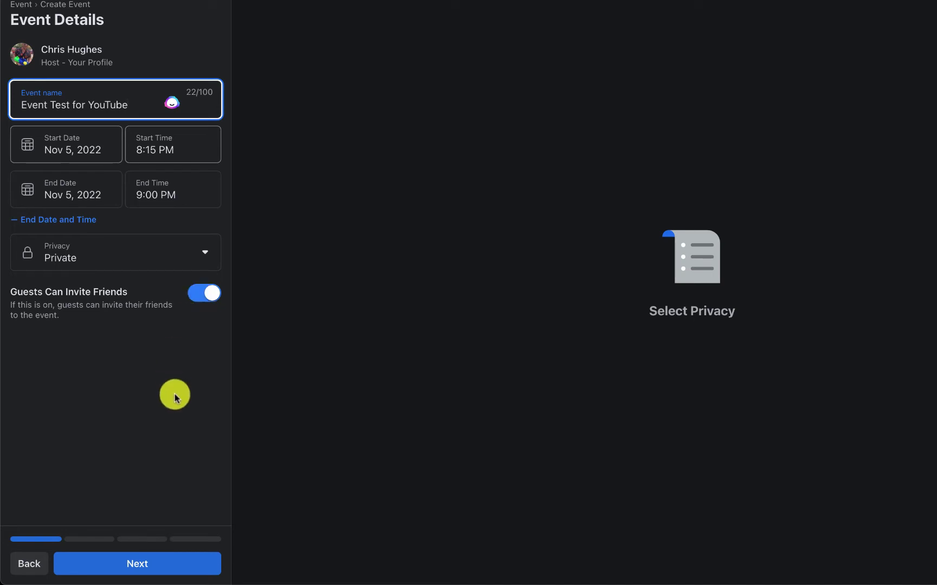
click(213, 299)
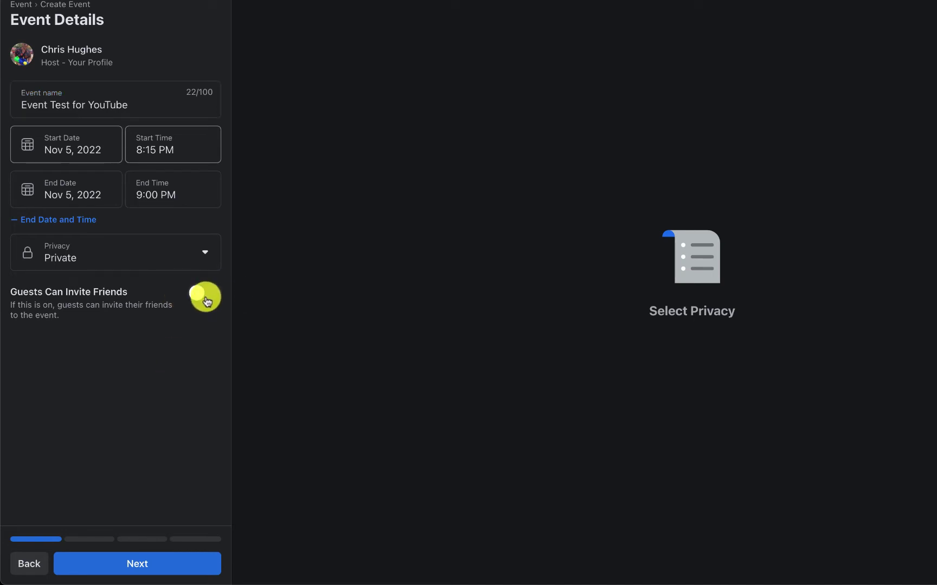
click(202, 299)
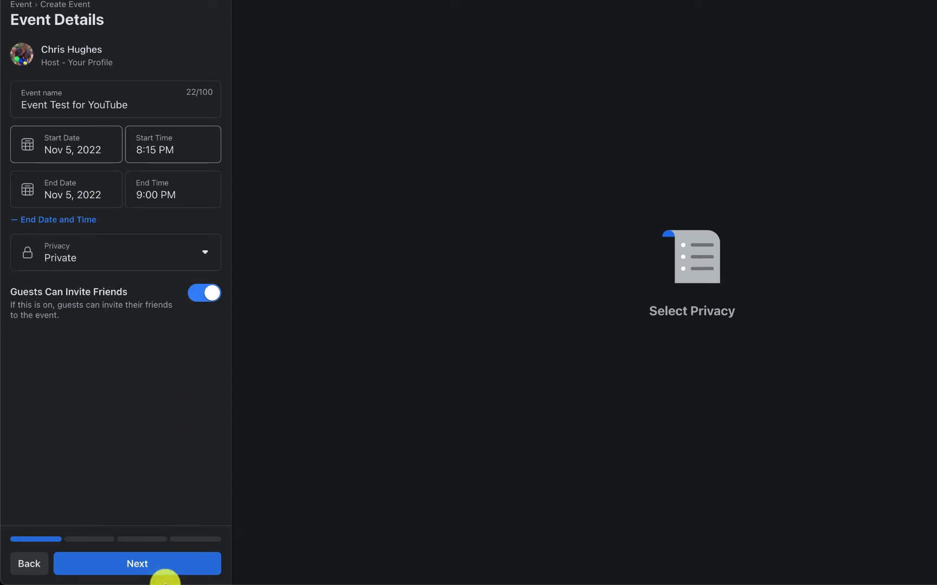
Choose Facebook Live as the event location and continue to the Description step
click(151, 564)
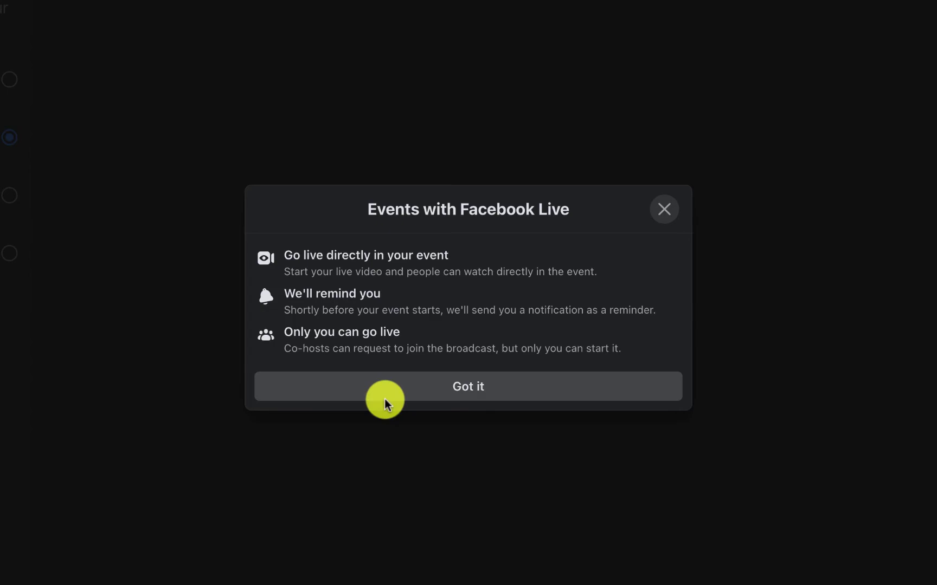
click(474, 391)
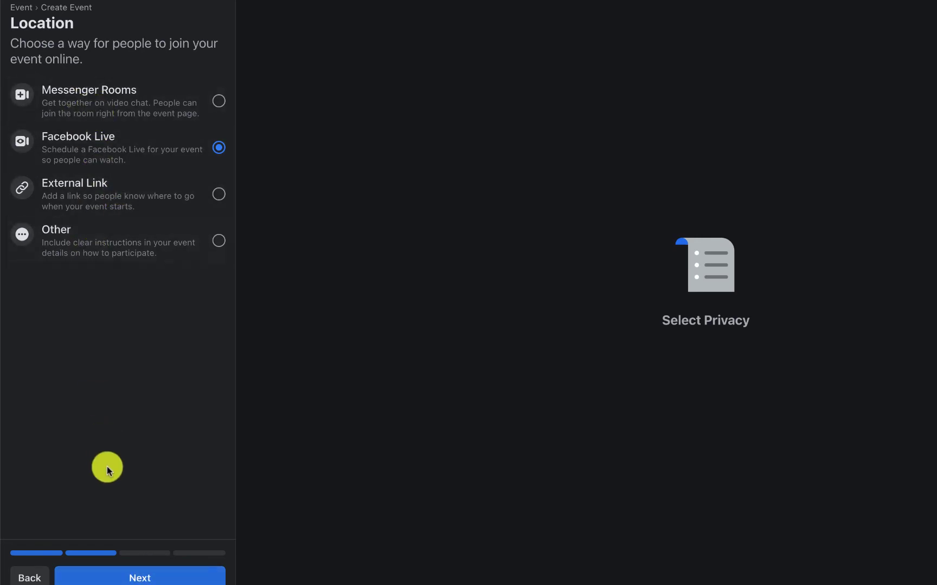
click(135, 575)
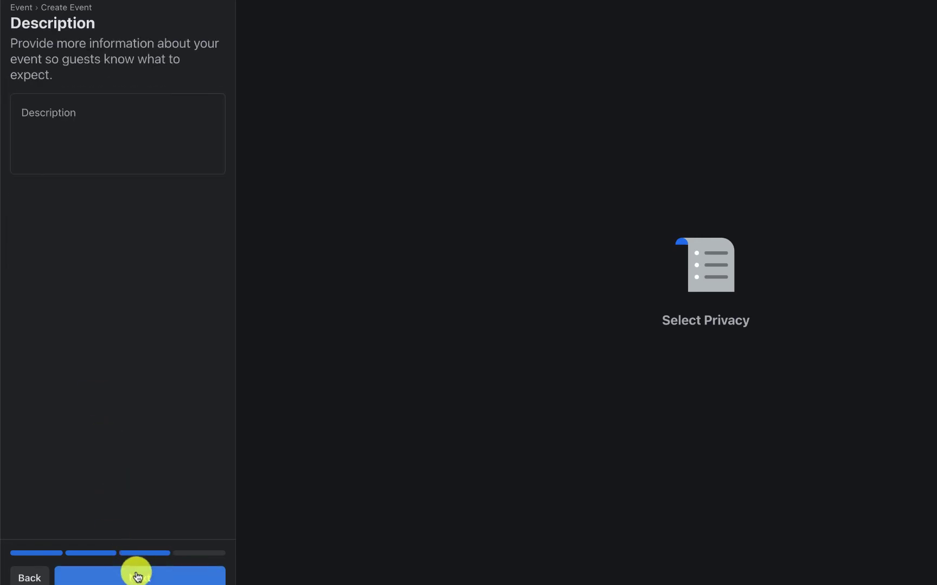
Enter the description 'Just a hangout.' and continue to Additional details
click(76, 131)
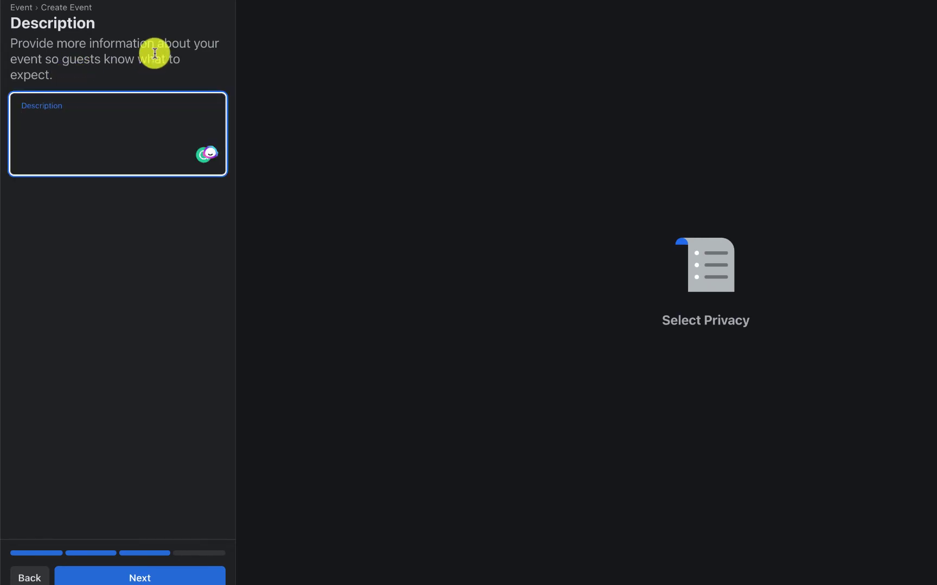
text(Just a hangout.)
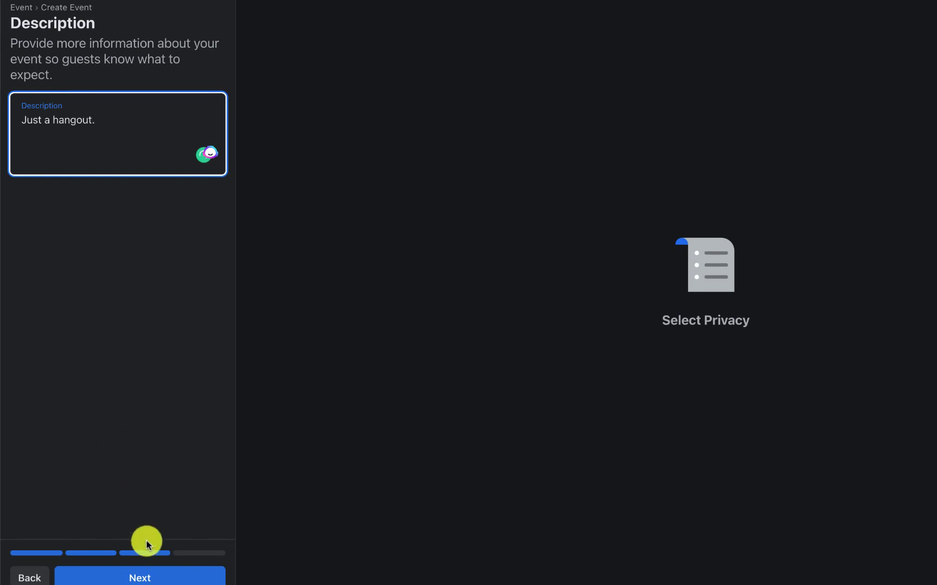
click(148, 579)
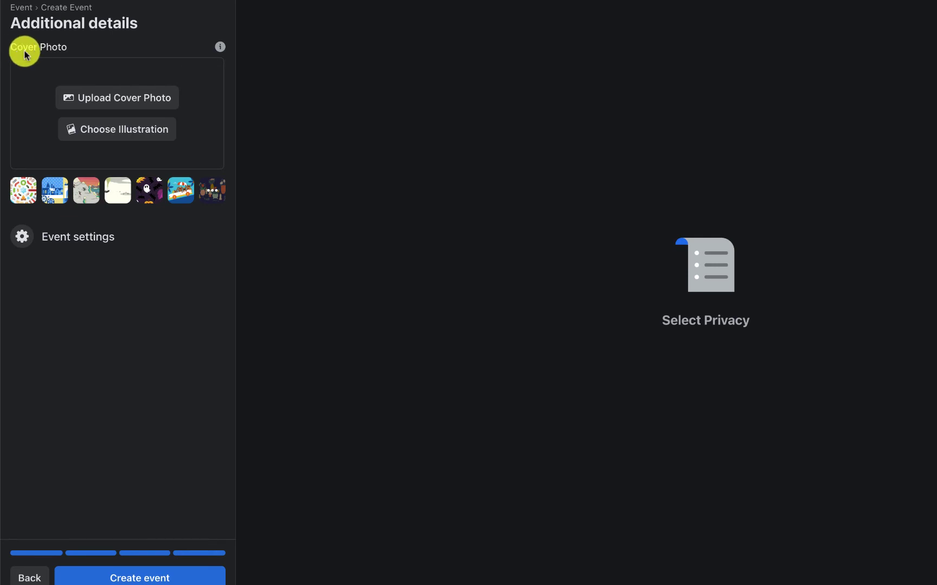
Try the candy and blue town covers, then pick the white misty landscape illustration
click(28, 194)
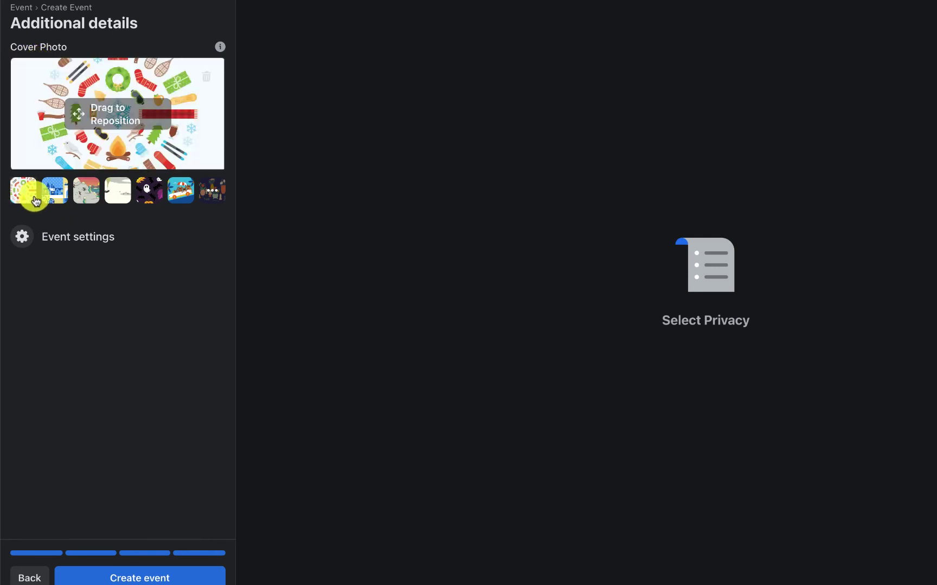
click(58, 187)
mouse_move(108, 119)
mouse_down()
mouse_move(106, 100)
mouse_move(114, 115)
mouse_up()
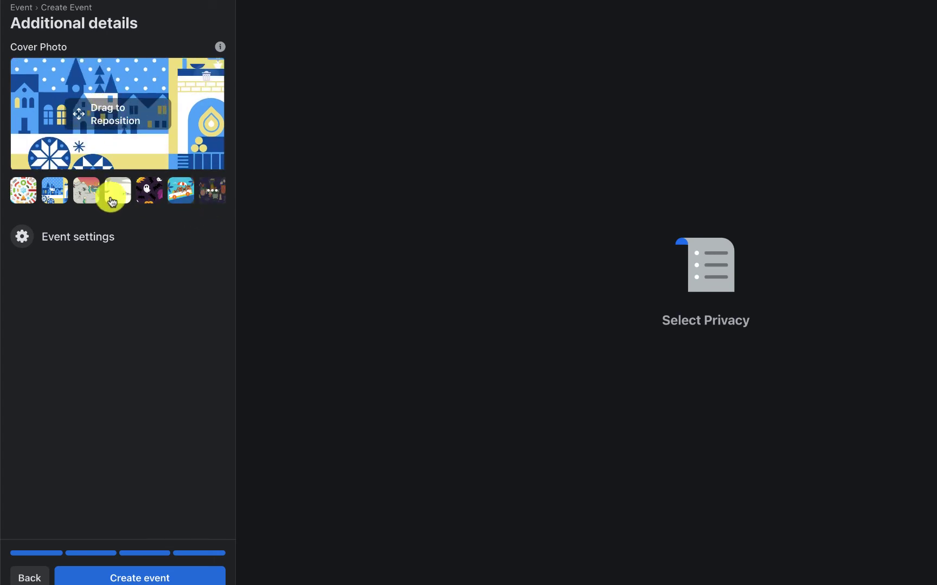
click(145, 198)
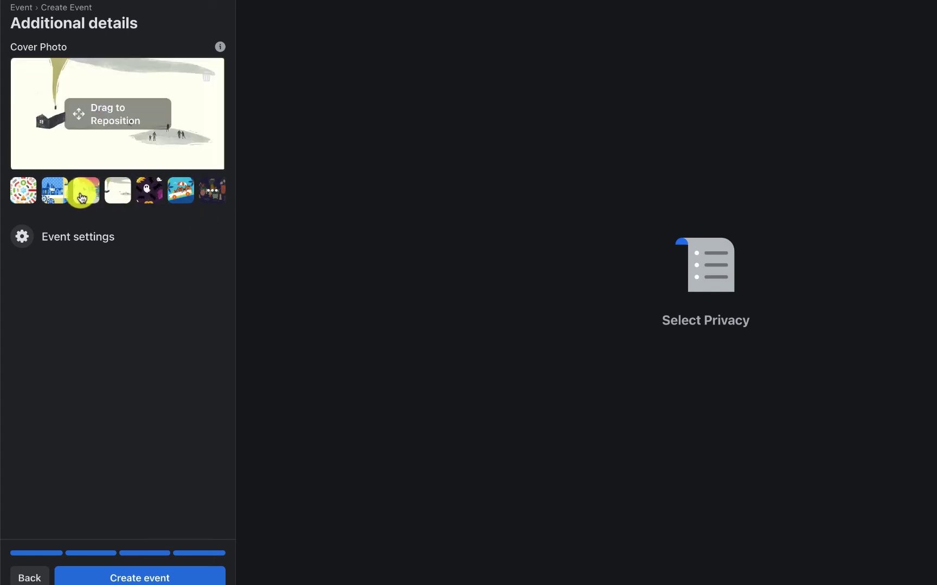
Browse the full illustration gallery and close it without choosing a different cover
click(216, 192)
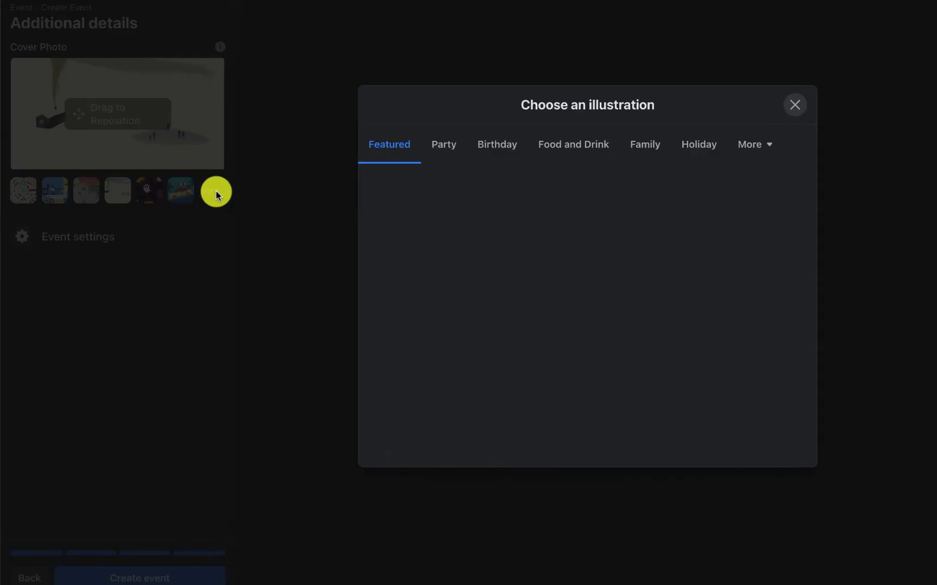
scroll(517, 271, down, 1)
scroll(518, 271, down, 10)
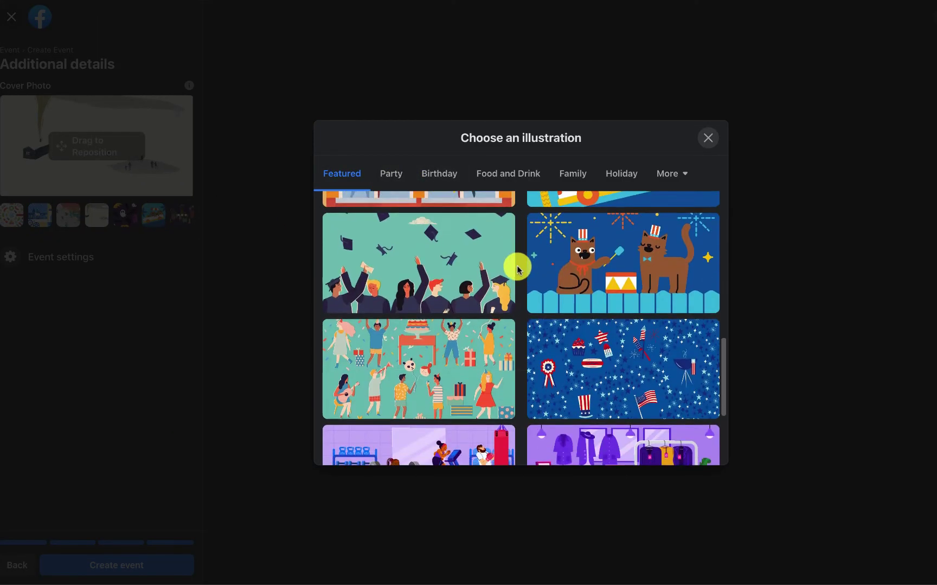
scroll(517, 266, down, 5)
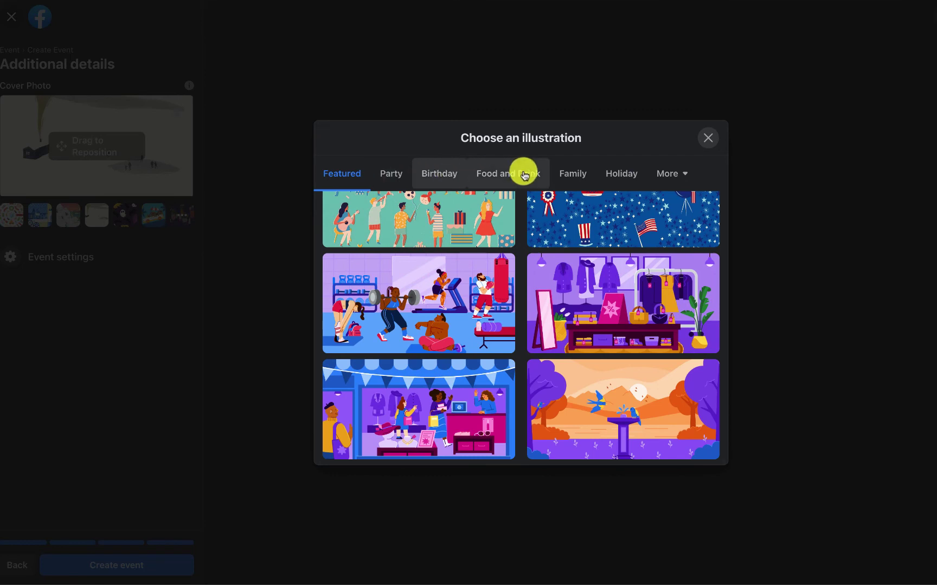
click(667, 175)
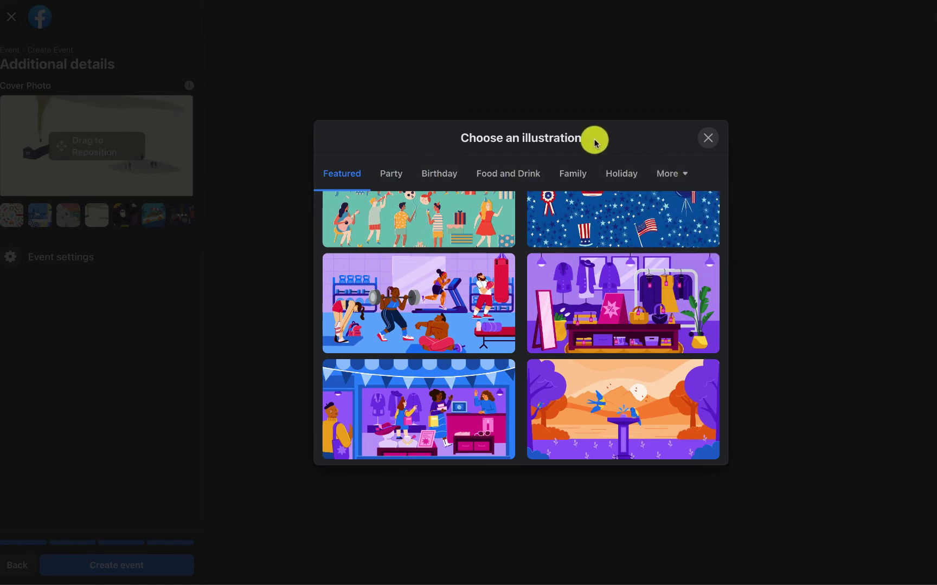
click(703, 136)
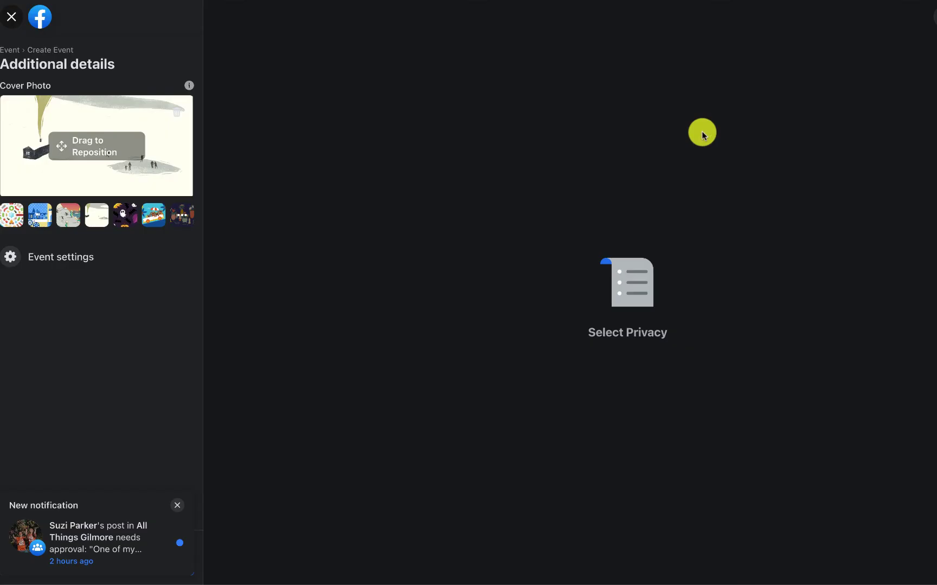
click(176, 504)
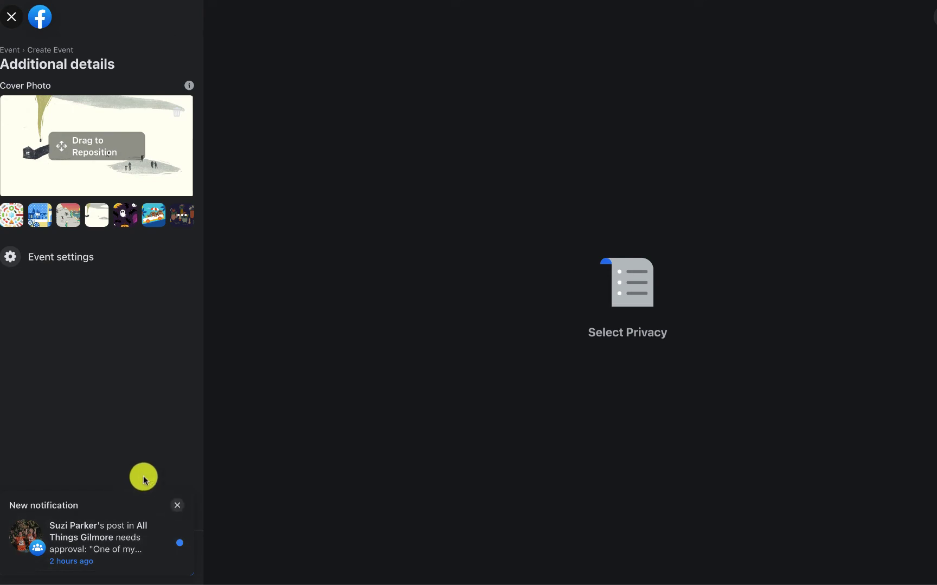
Open Event settings to look at co-hosts, then leave without changes
click(48, 263)
click(30, 99)
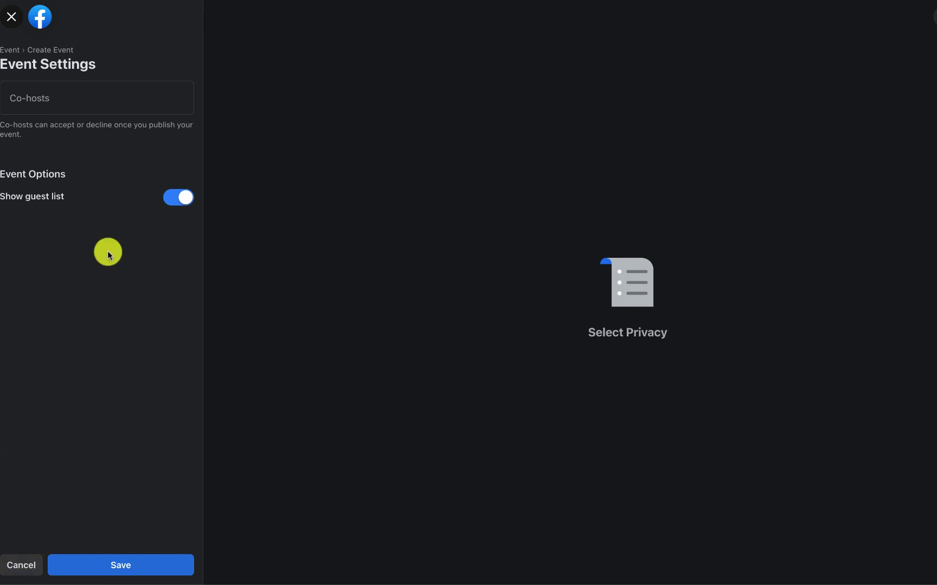
click(30, 572)
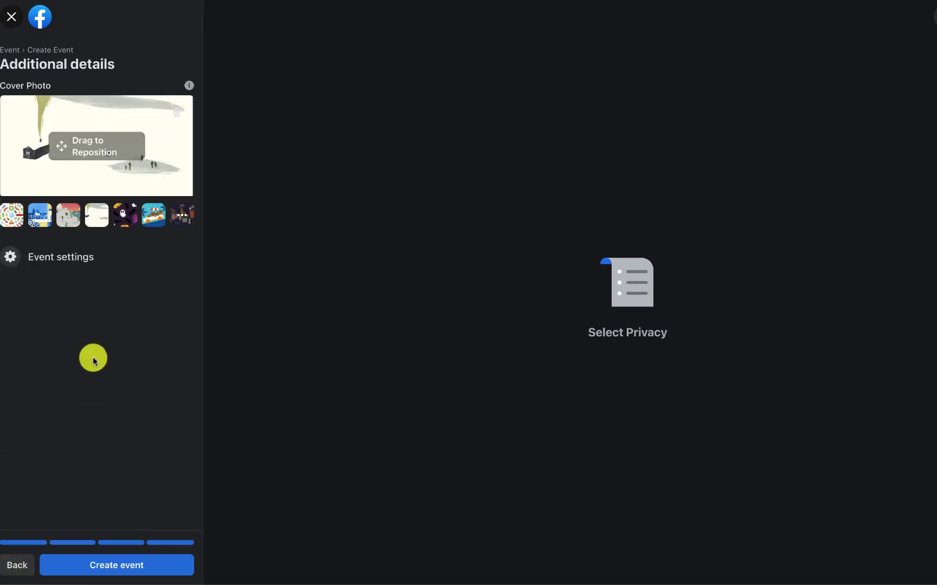
Create the event 'Event Test for YouTube' and scroll through its new page
click(131, 573)
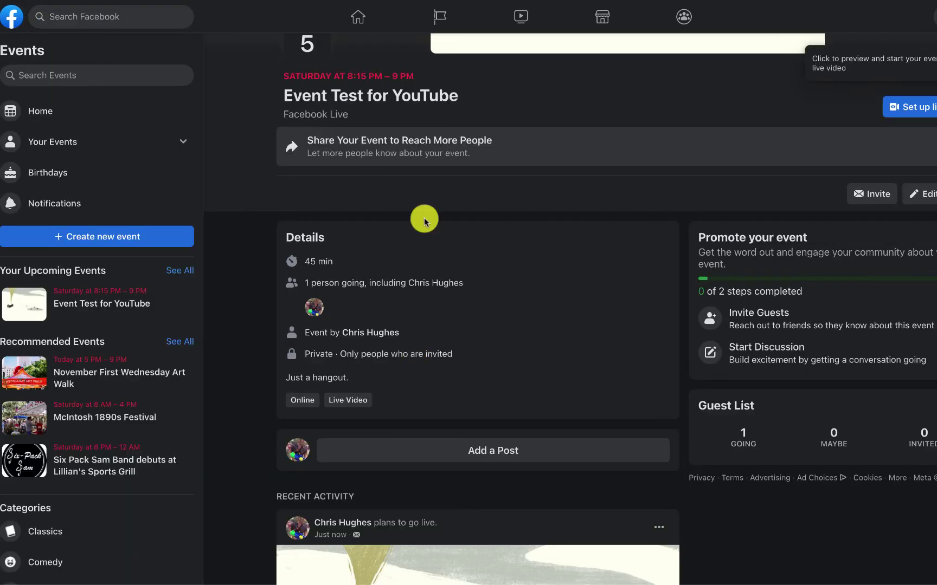
scroll(326, 185, up, 4)
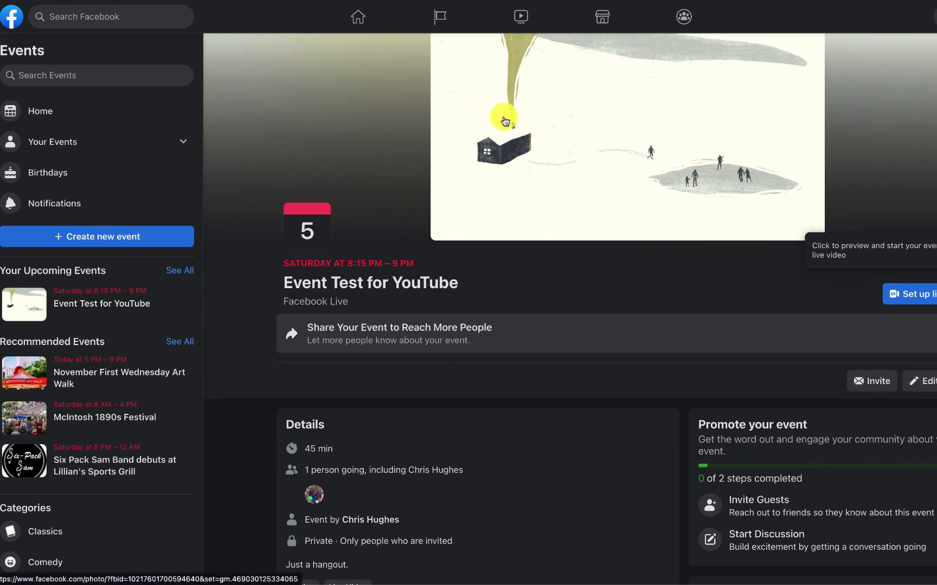
scroll(495, 222, down, 3)
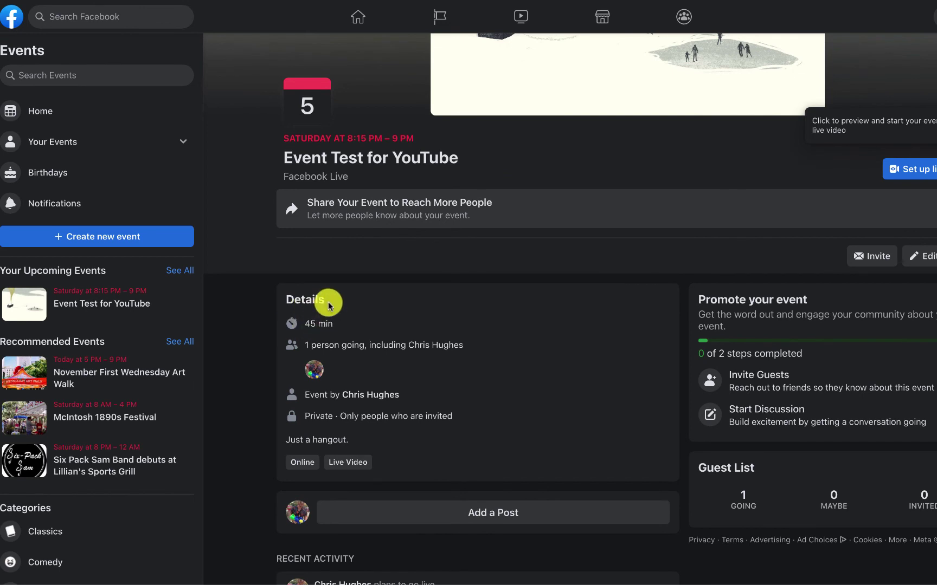
scroll(327, 268, up, 3)
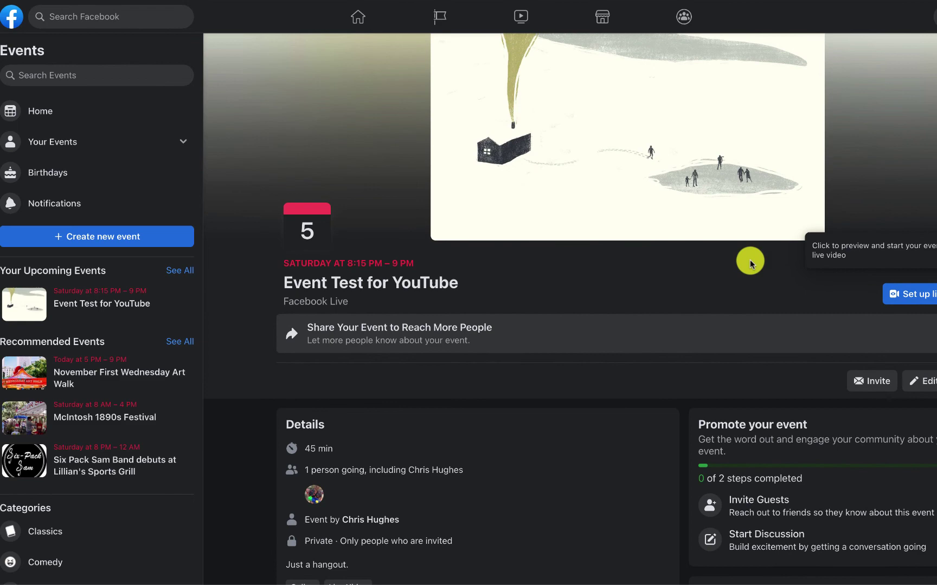
click(926, 391)
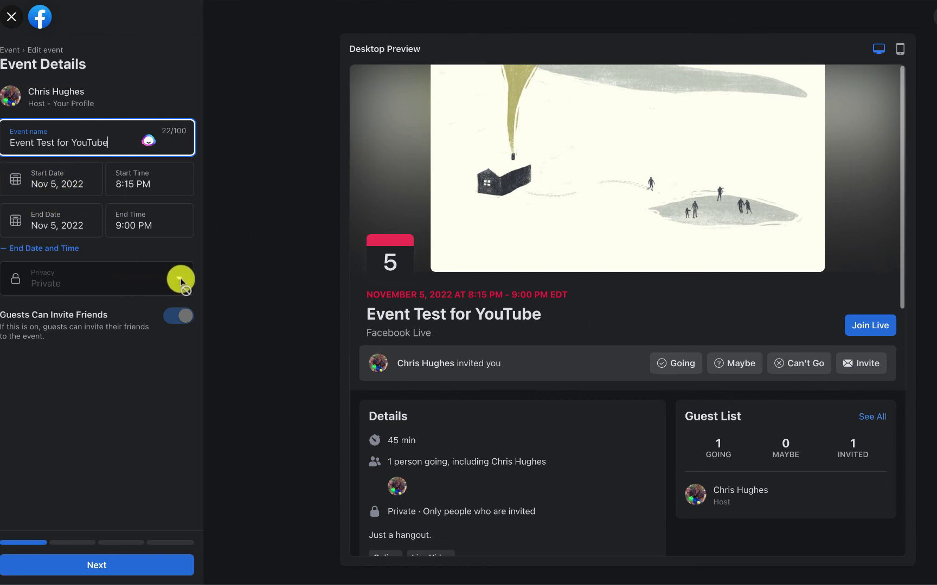
click(127, 86)
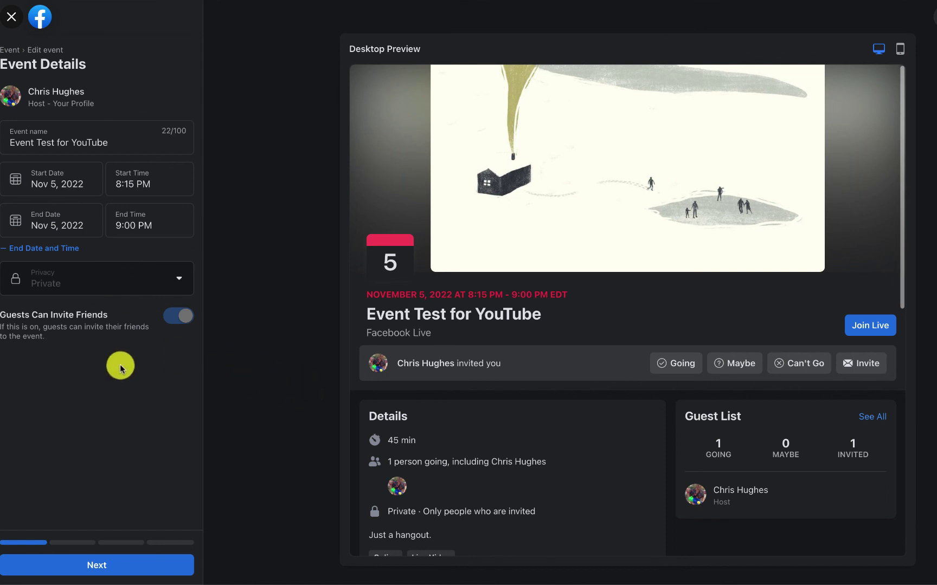
click(100, 563)
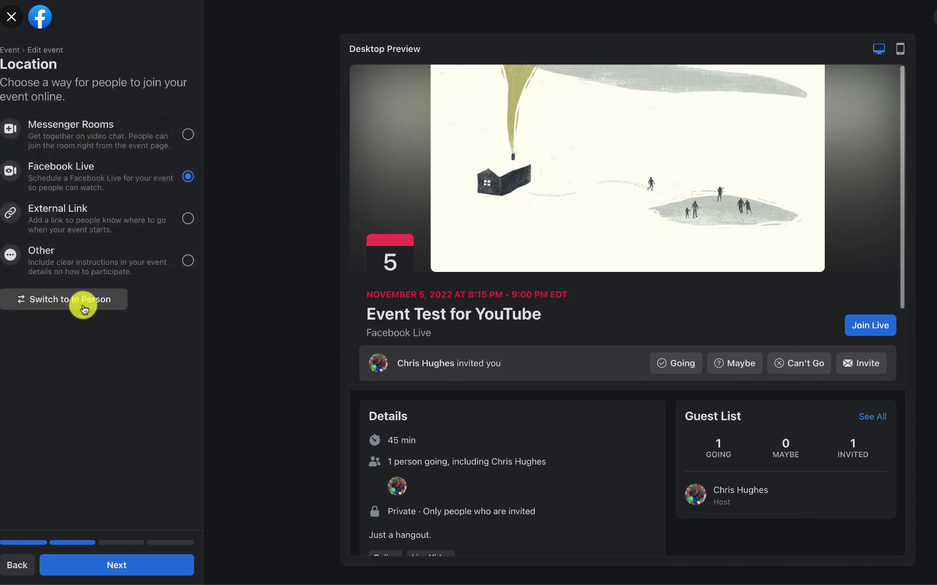
click(131, 566)
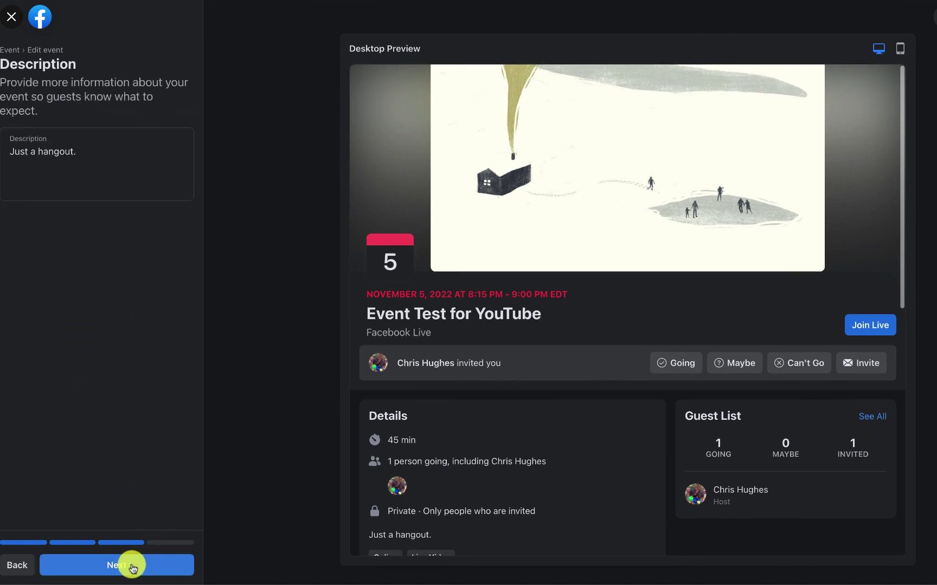
click(126, 569)
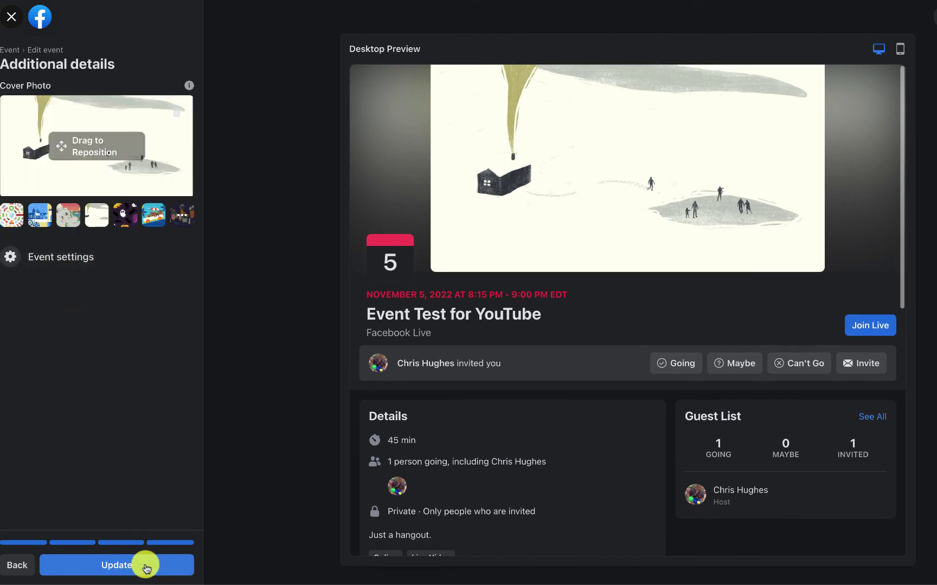
click(144, 565)
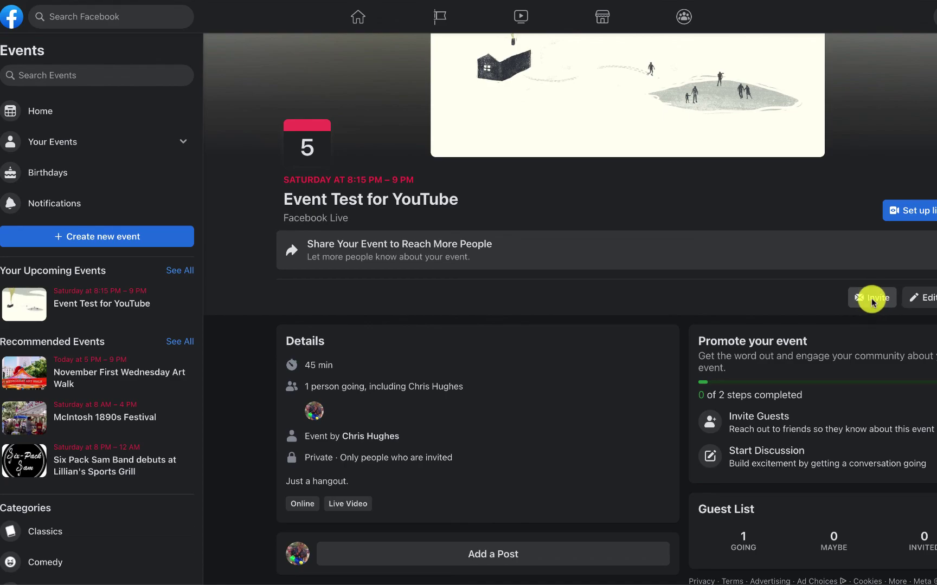
click(871, 300)
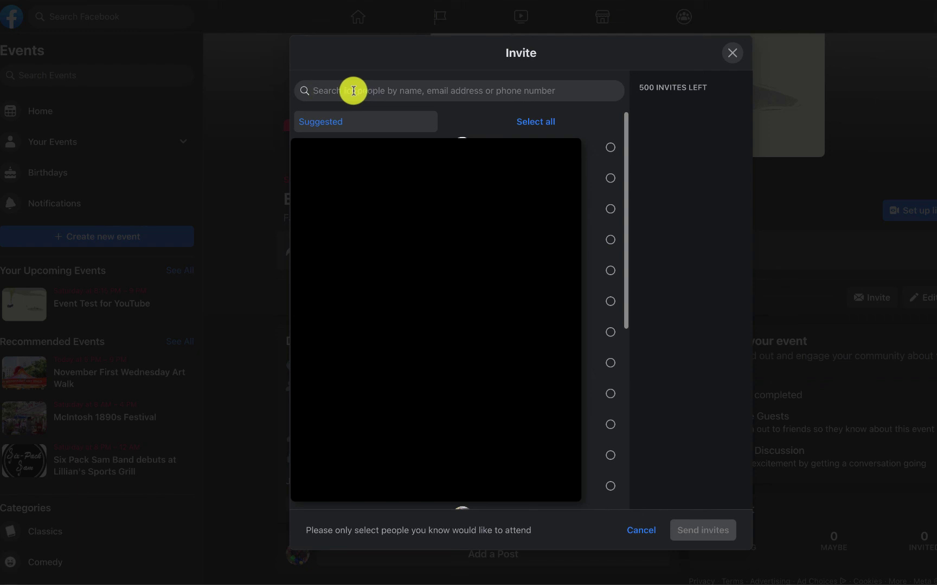
click(731, 52)
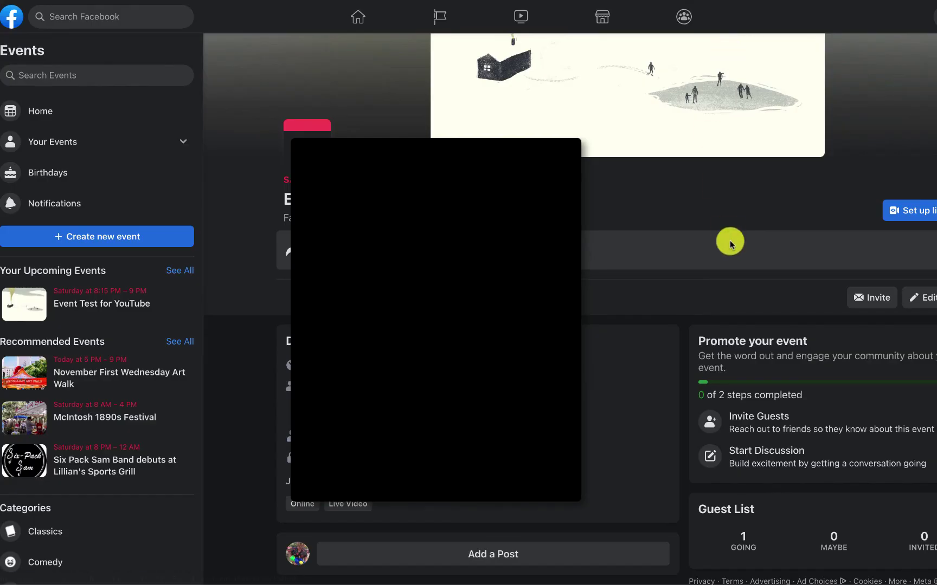